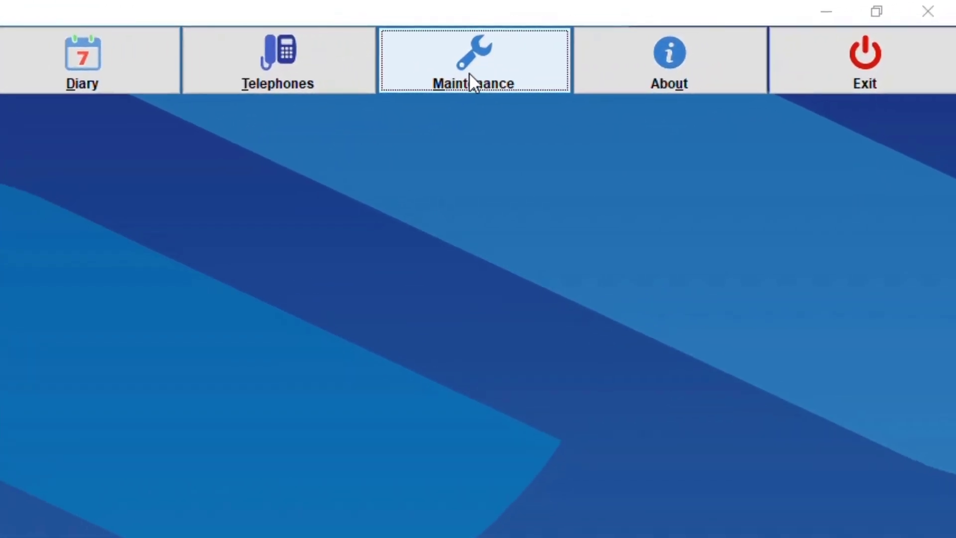
Open System Setup from the Maintenance menu to show the Company tab business details.
left_click(468, 73)
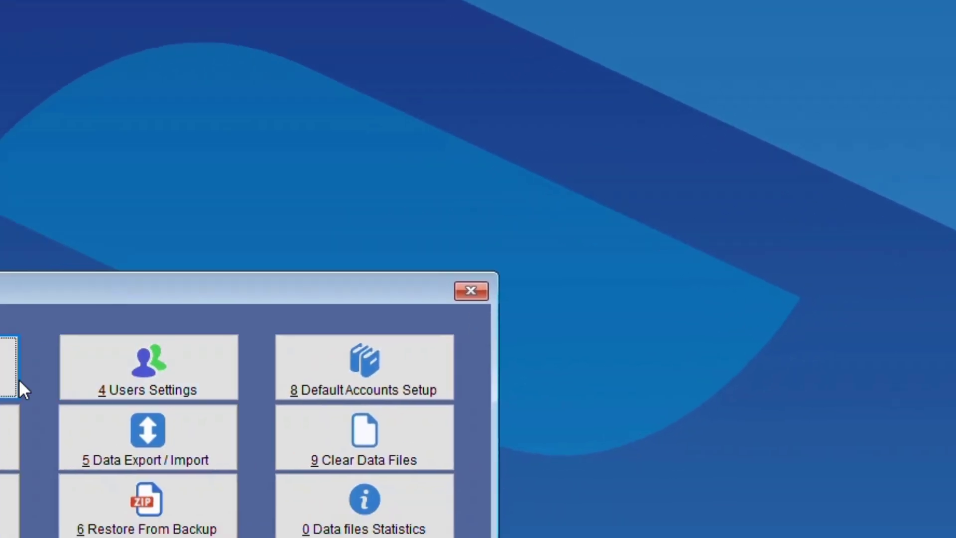
left_click(202, 279)
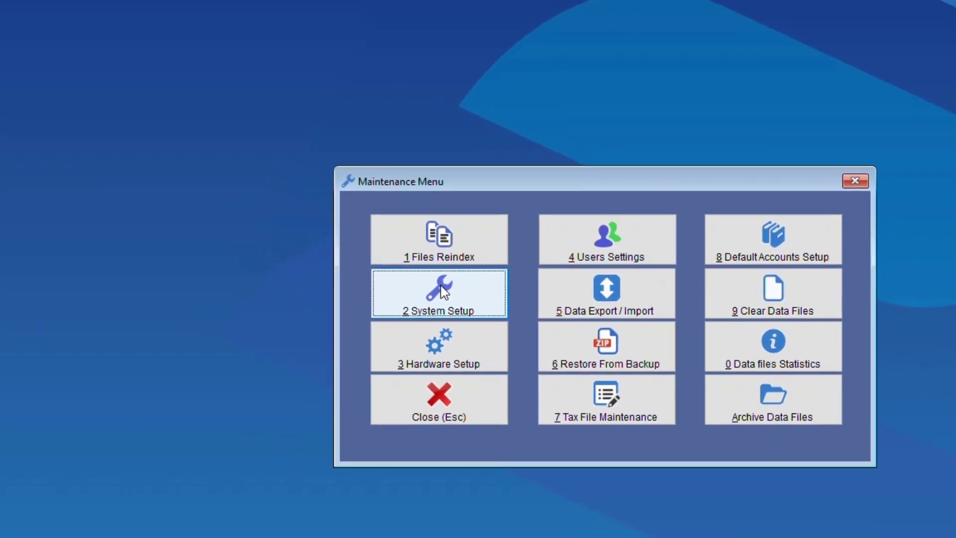
left_click(443, 291)
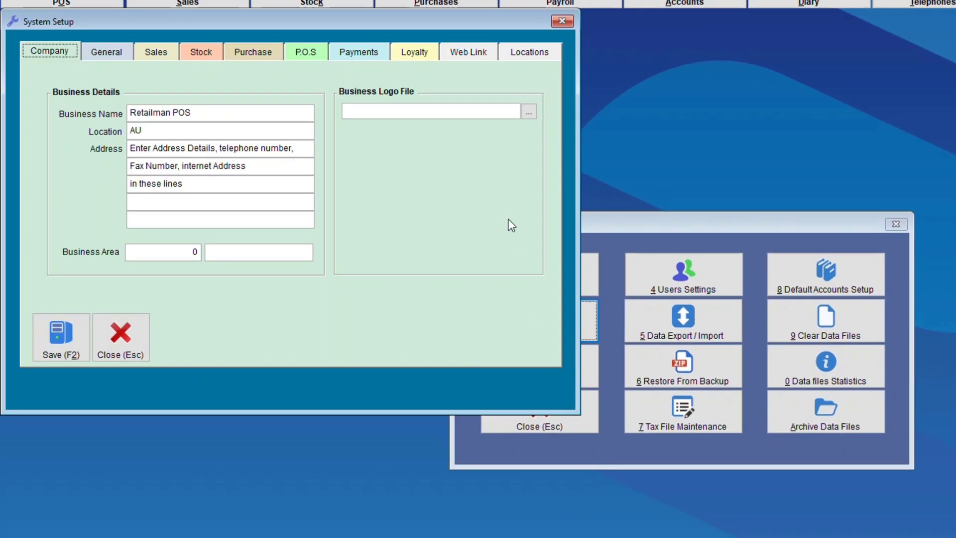
Test the FTP web link in Active transfer mode and confirm the success message.
left_click(459, 57)
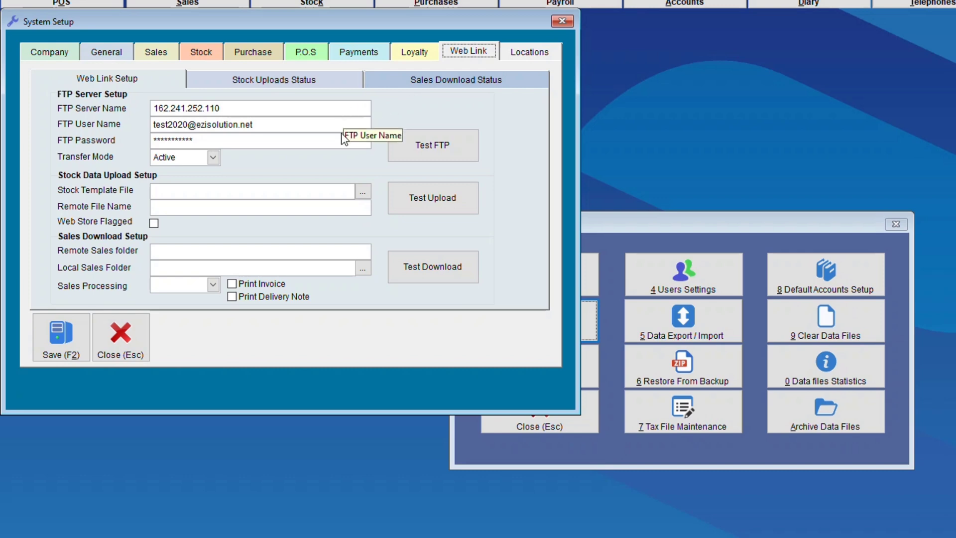
left_click(215, 159)
left_click(198, 185)
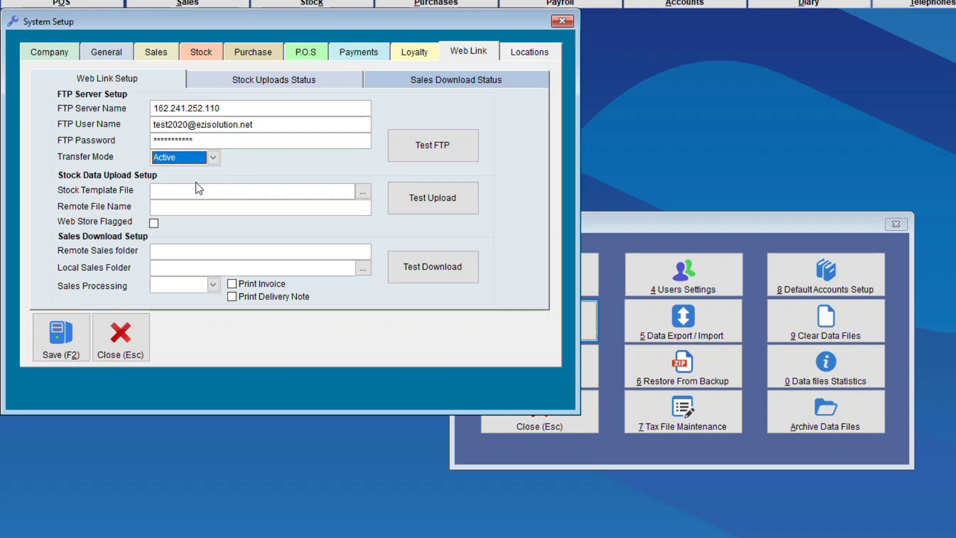
left_click(417, 145)
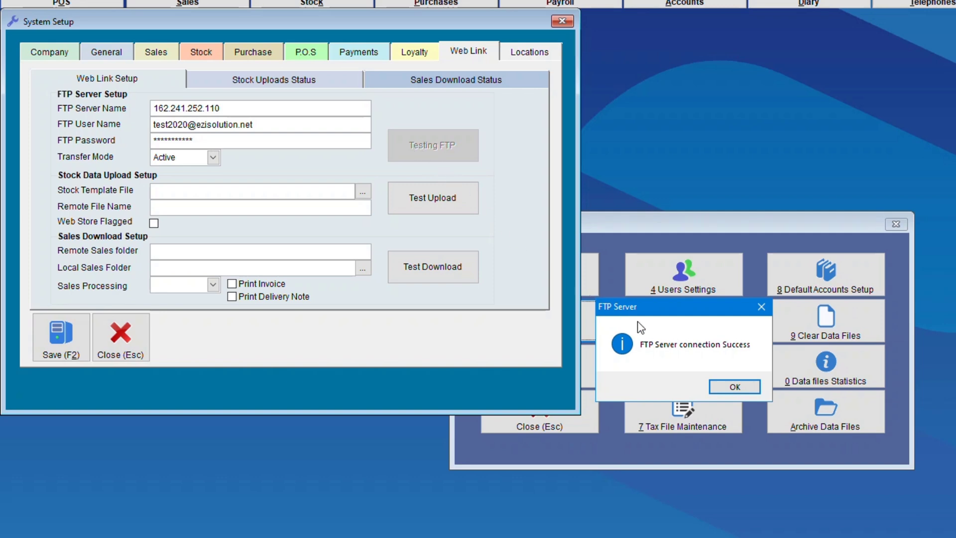
left_click(729, 386)
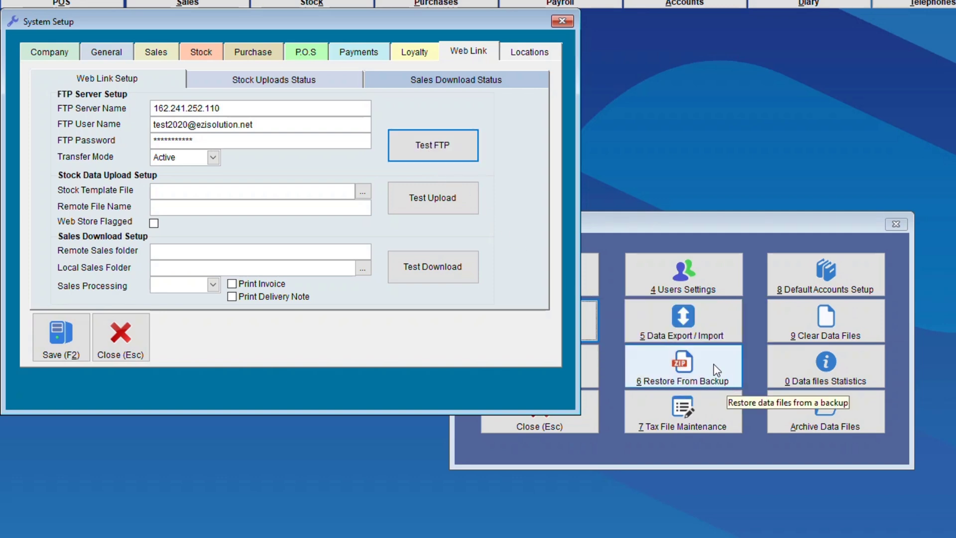
left_click(545, 53)
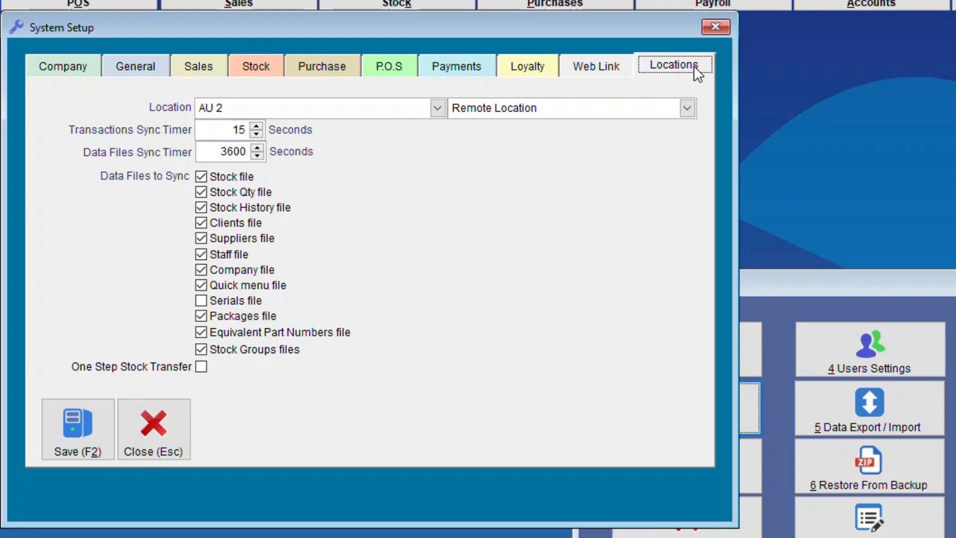
Select location AU and assign it the Head Office role.
left_click(436, 107)
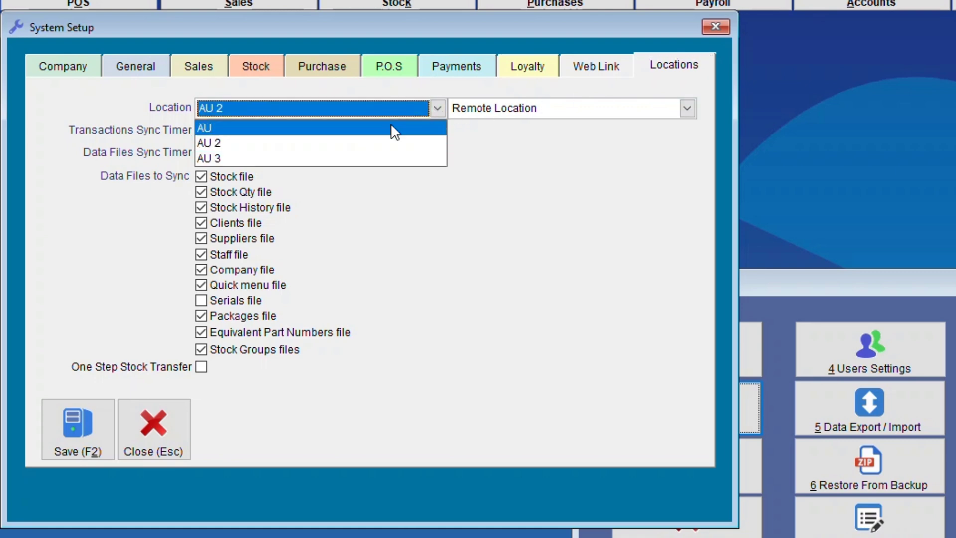
left_click(391, 127)
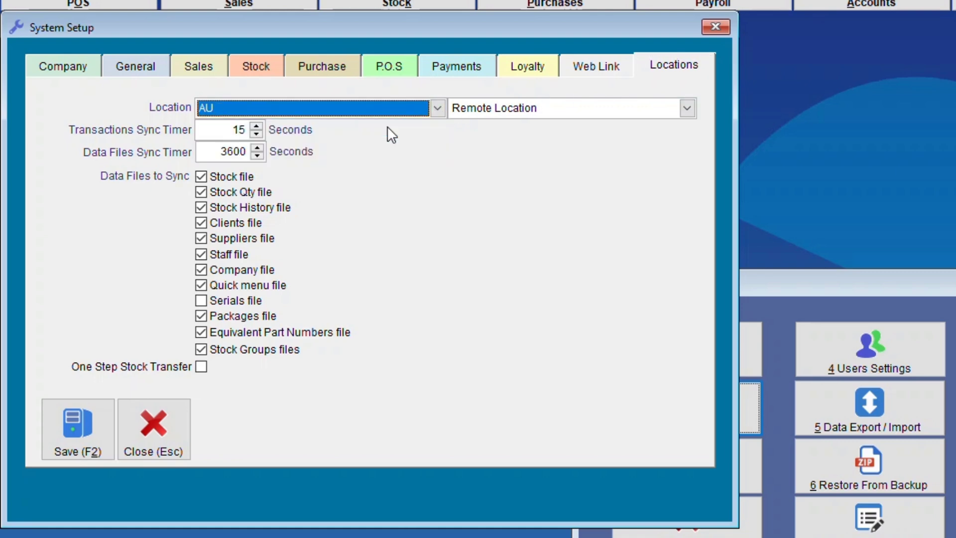
left_click(686, 107)
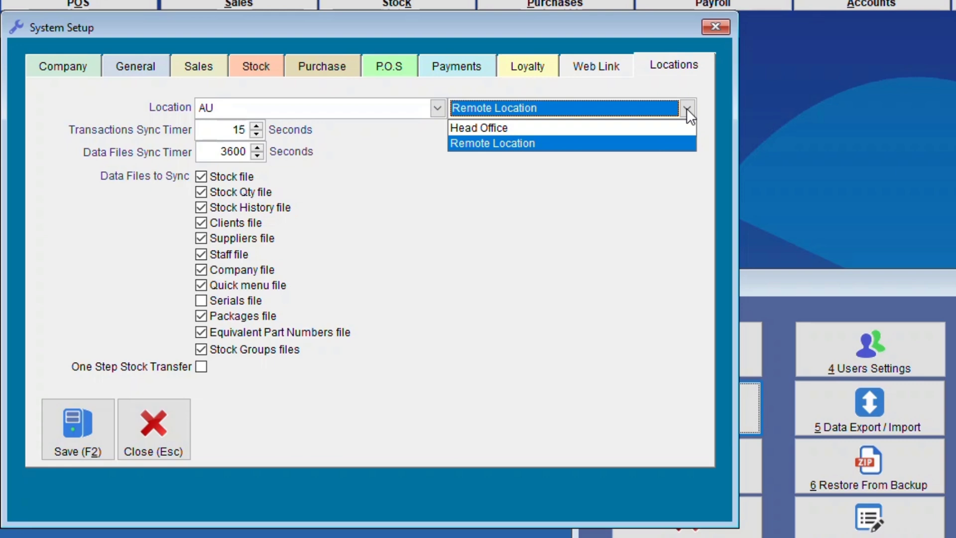
left_click(629, 125)
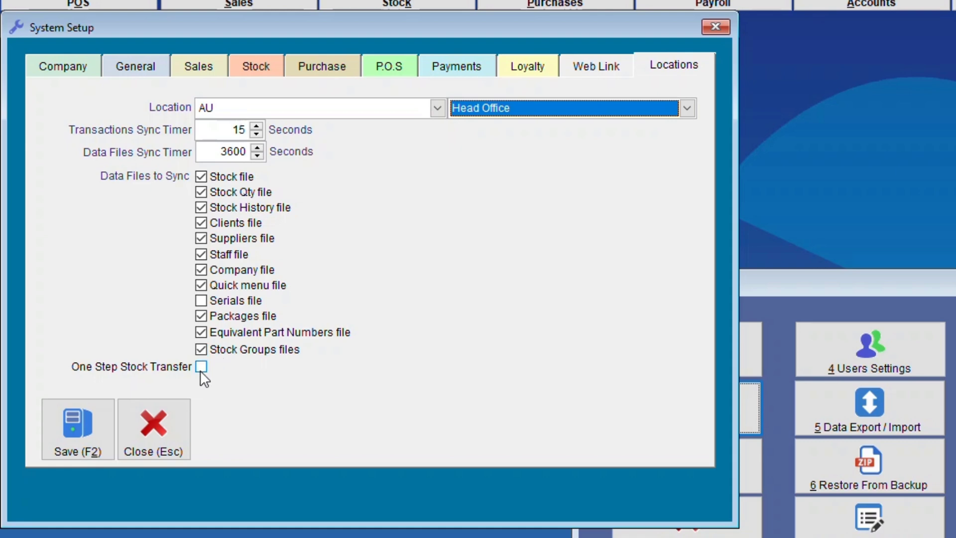
Leave One Step Stock Transfer unticked and save the AU Head Office settings.
left_click(200, 368)
left_click(199, 368)
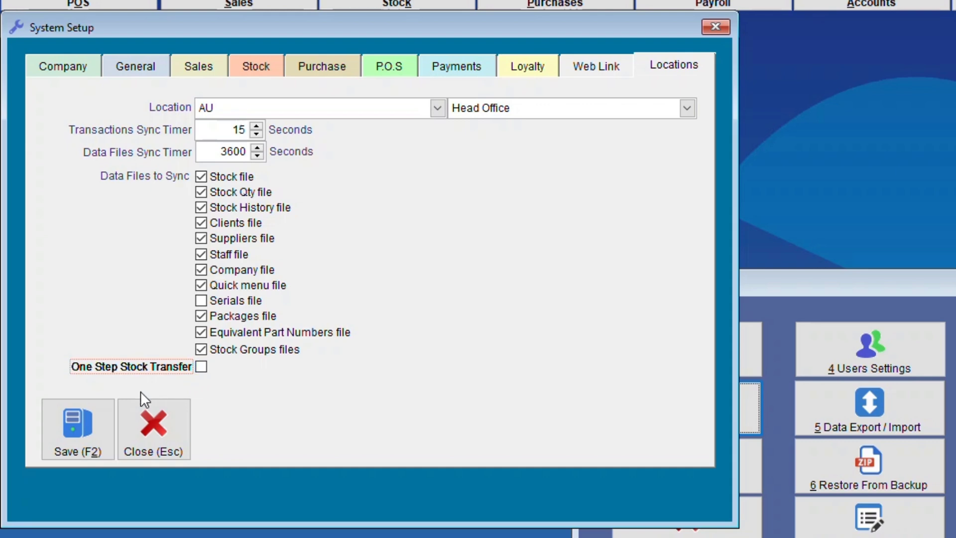
left_click(106, 418)
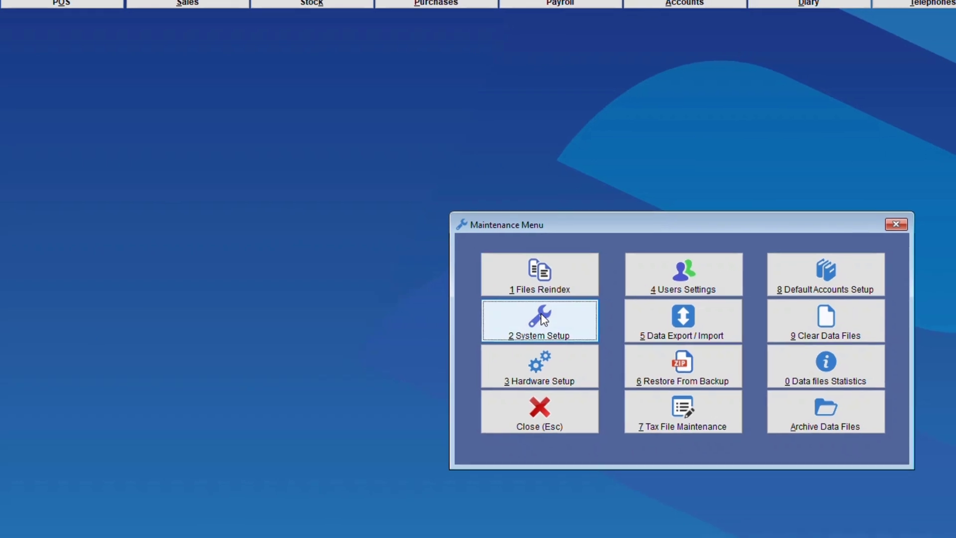
Reopen System Setup and re-test the FTP link successfully with Active transfer mode.
left_click(540, 312)
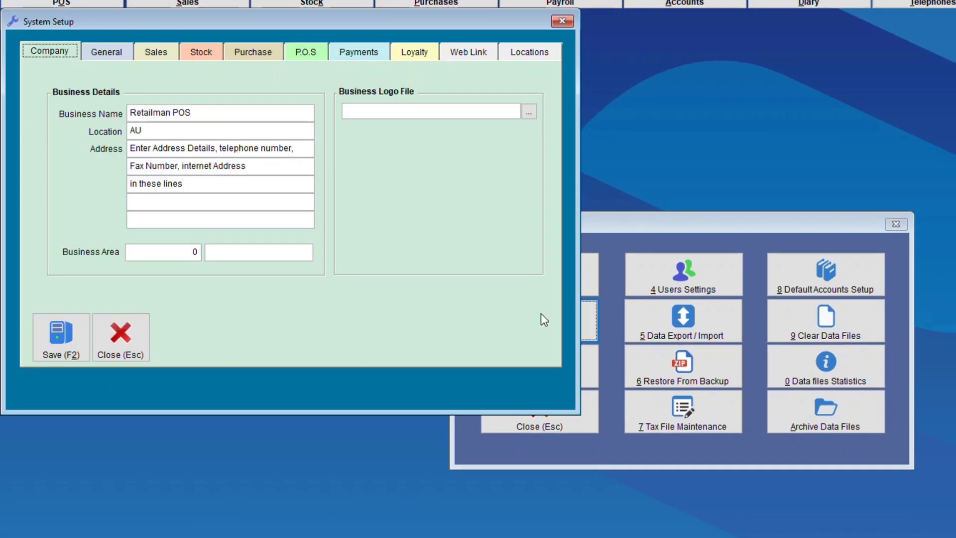
left_click(468, 52)
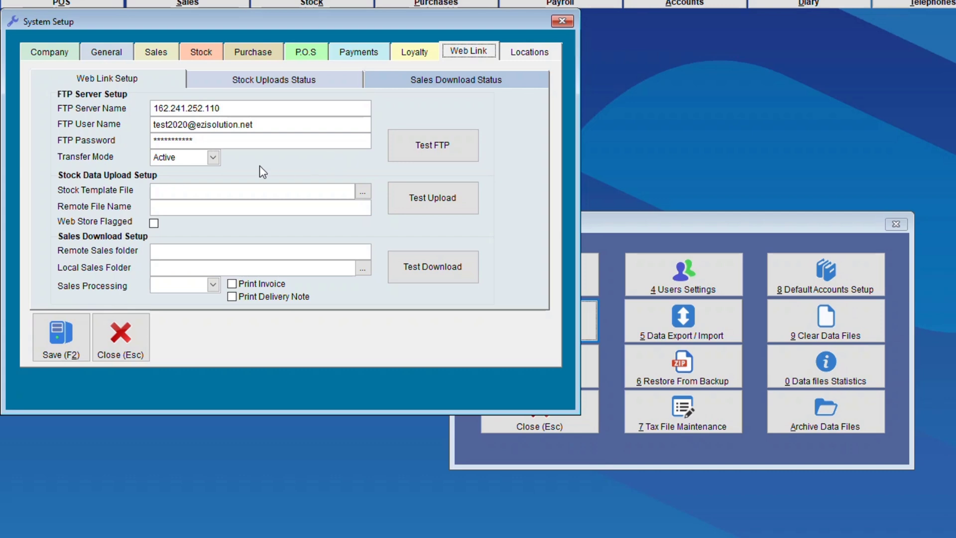
left_click(214, 159)
left_click(213, 158)
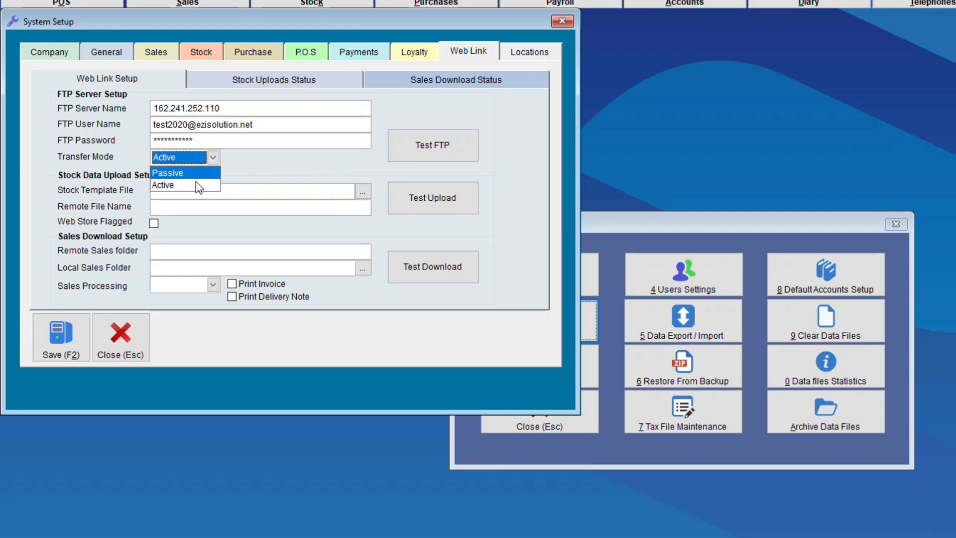
left_click(215, 180)
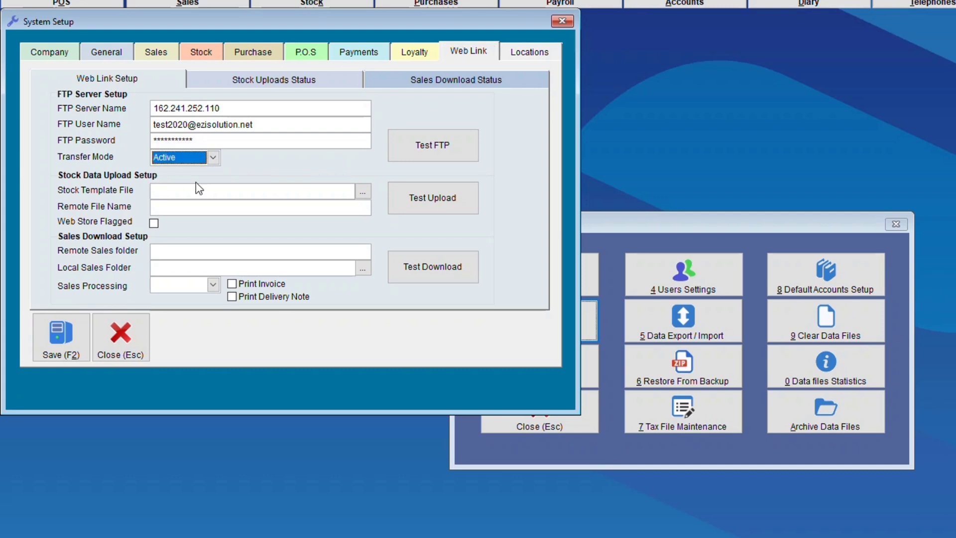
left_click(417, 145)
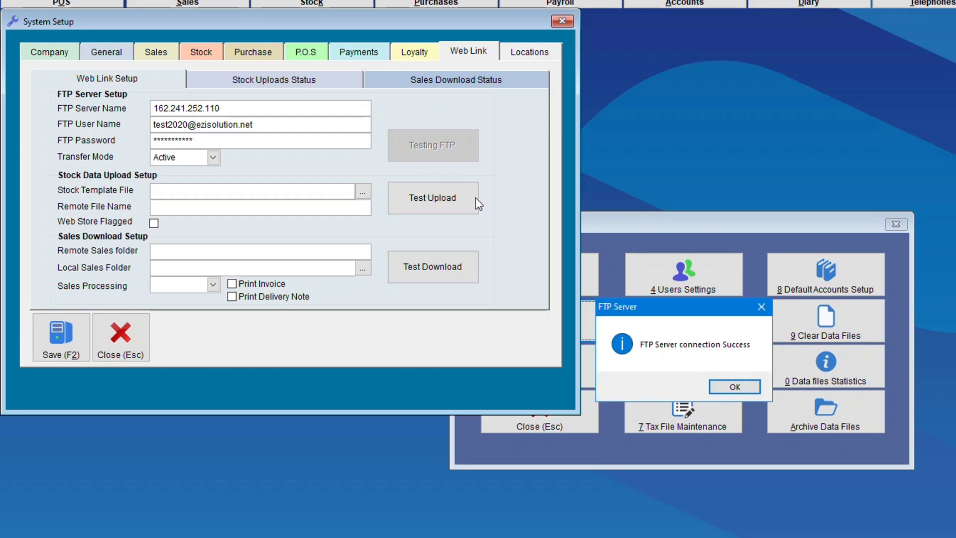
left_click(746, 387)
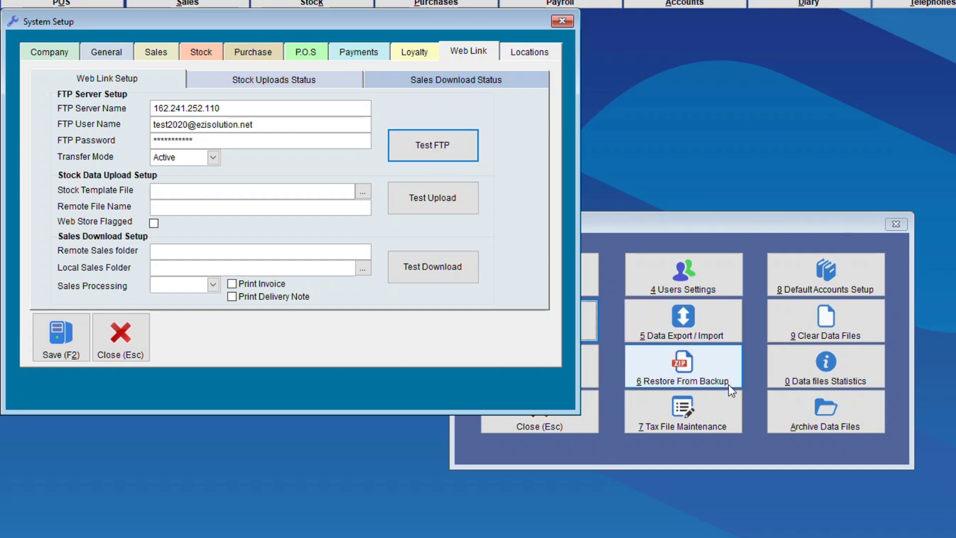
On the Locations tab, select AU 2 and give it the Remote Location role.
left_click(535, 53)
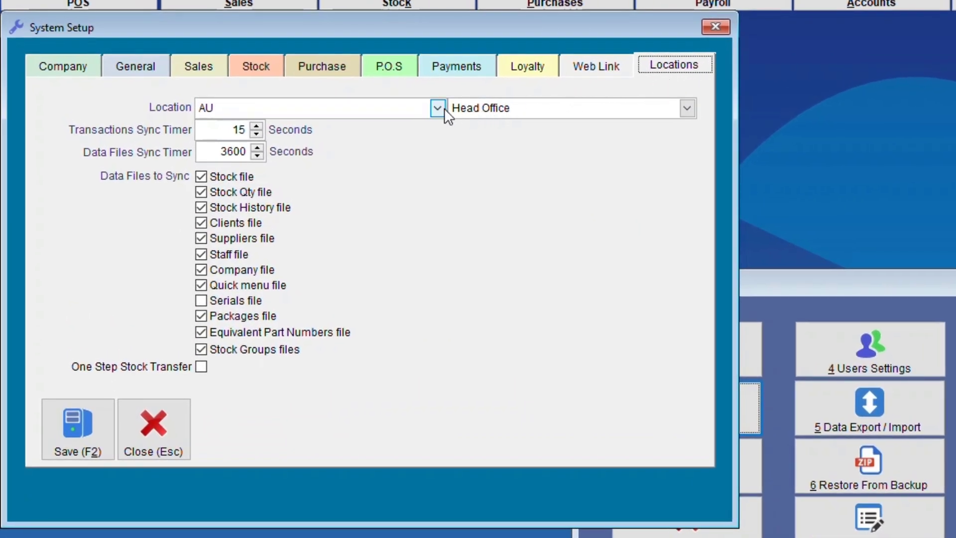
left_click(393, 96)
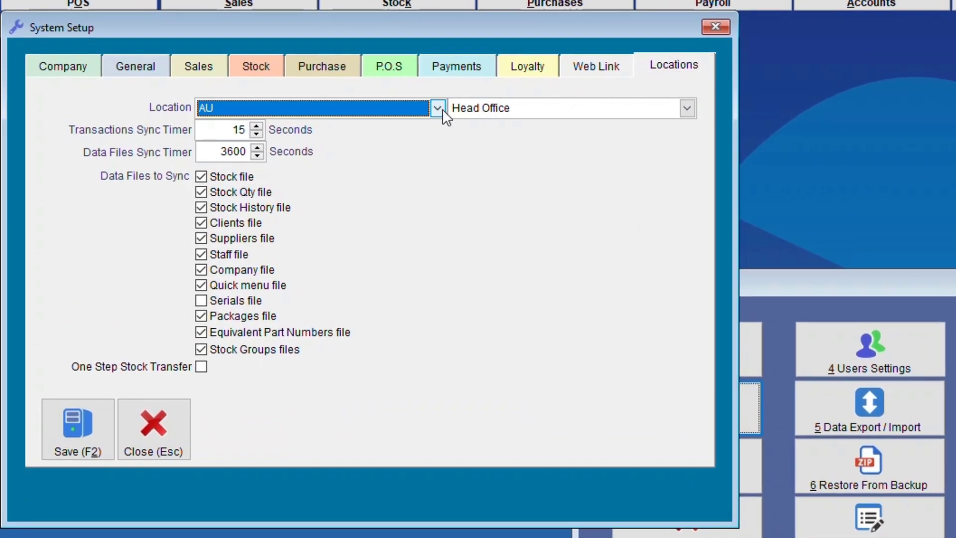
left_click(442, 108)
left_click(427, 142)
left_click(686, 109)
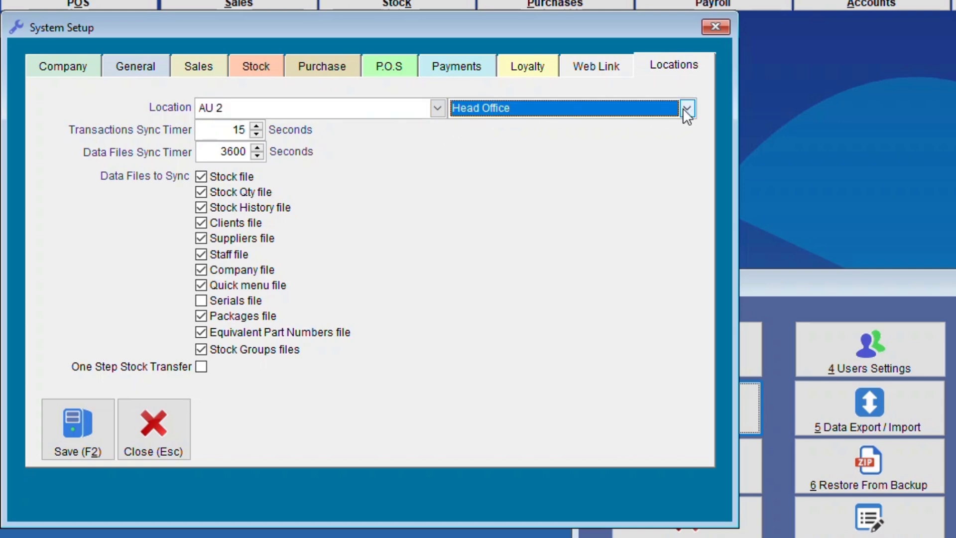
left_click(687, 110)
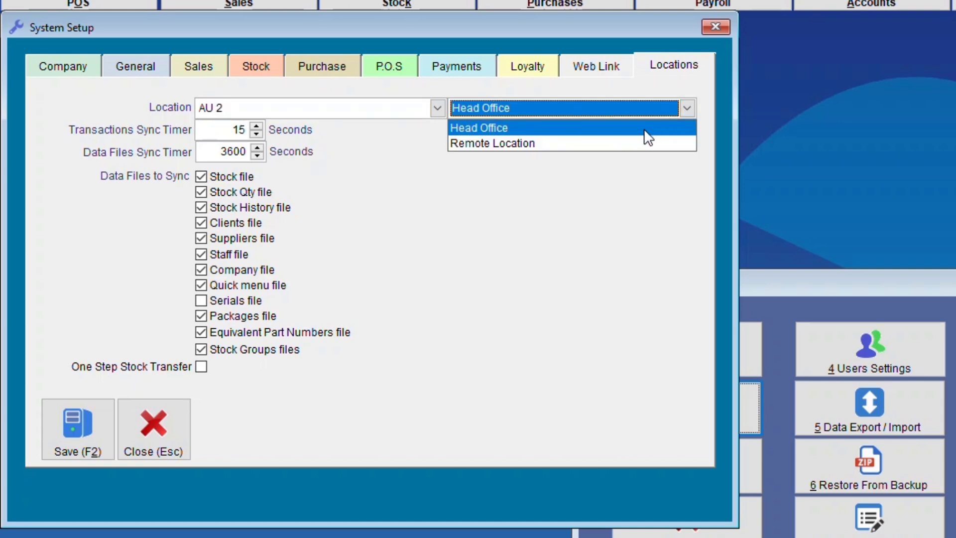
left_click(640, 142)
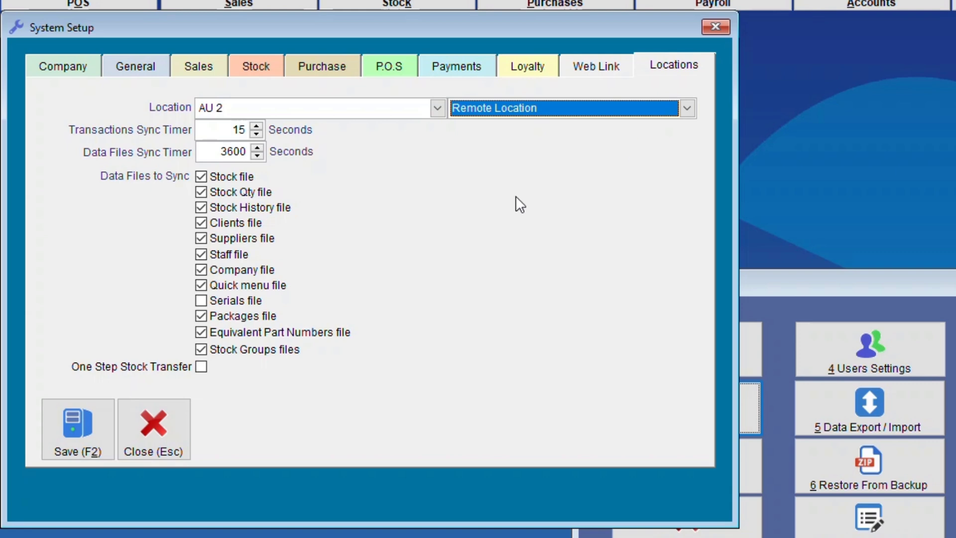
Save the AU 2 Remote Location settings with Save (F2) and close System Setup.
left_click(74, 412)
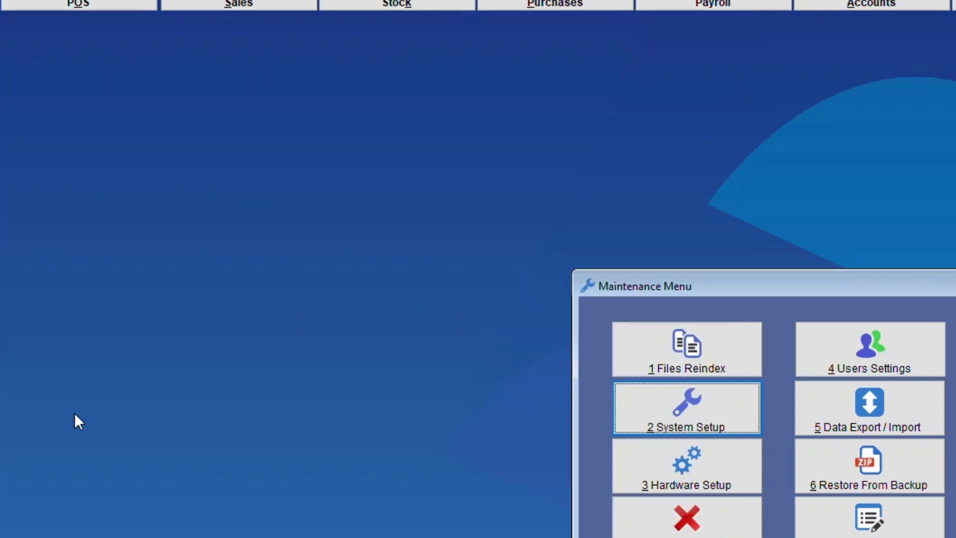